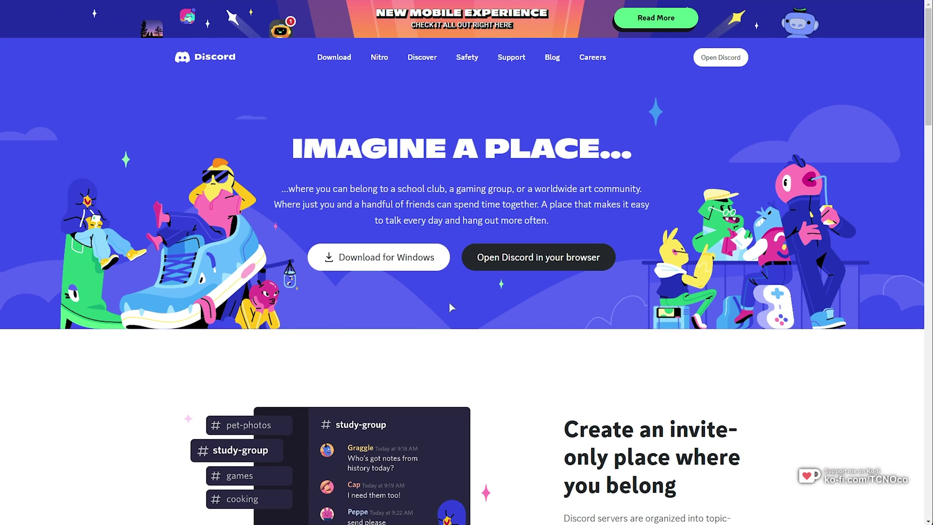
- Open Discord's new mobile experience page and examine the Find Your Stuff, Customise It Up and Stay Connected With Friends sections
click(577, 25)
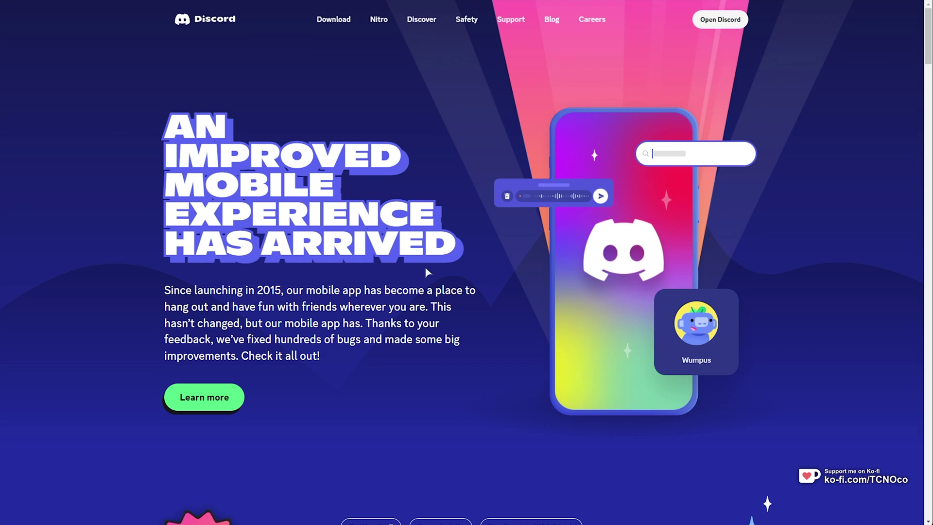
scroll(426, 268, down, 1)
scroll(426, 271, down, 10)
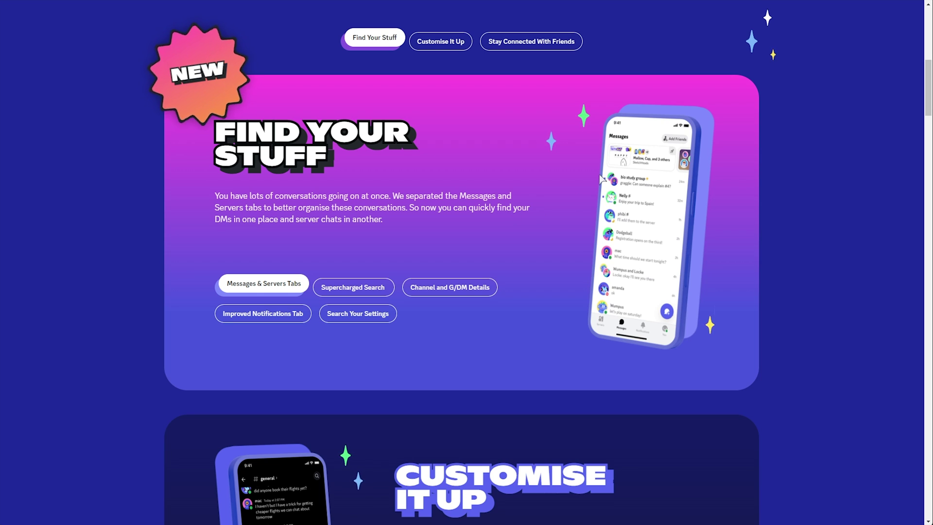
scroll(593, 219, down, 10)
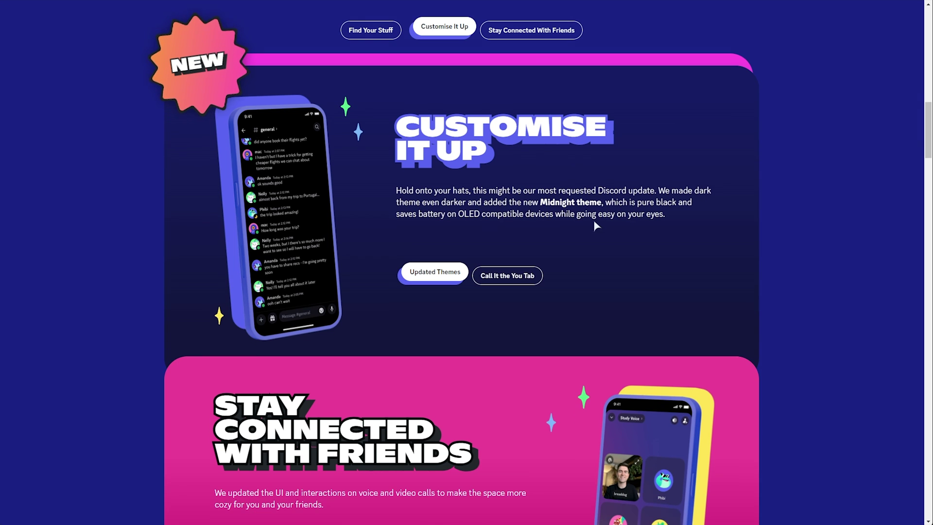
scroll(566, 256, down, 8)
scroll(485, 221, up, 20)
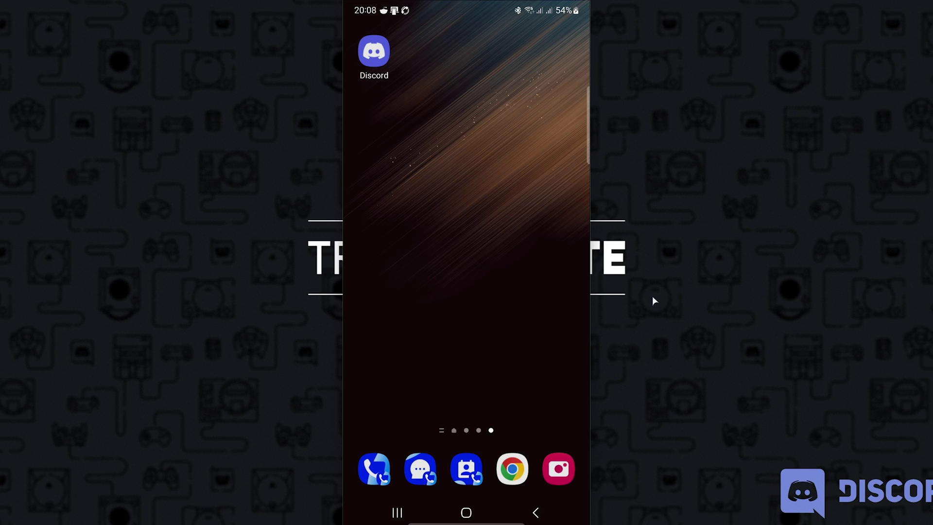
- Launch Discord on the phone and examine the old layout's server channel list and general channel
click(382, 56)
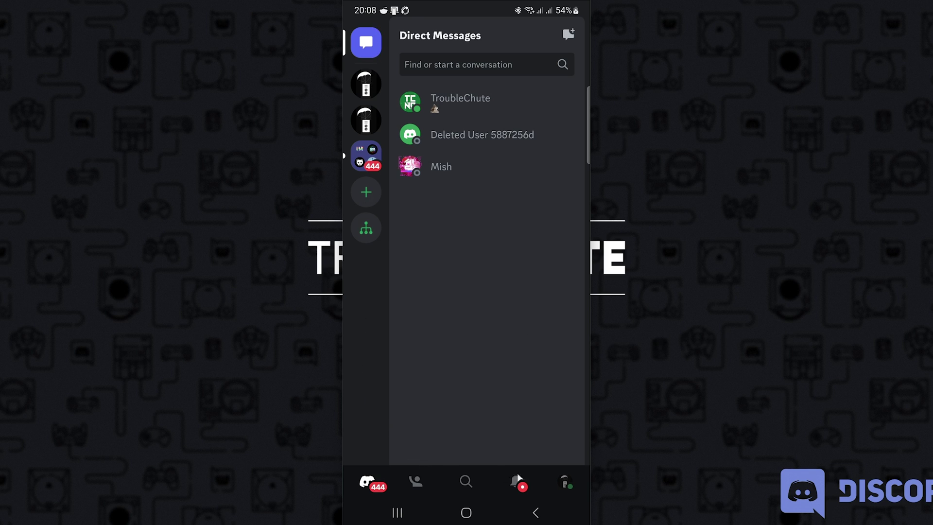
click(561, 479)
right_click(494, 371)
click(366, 155)
click(448, 202)
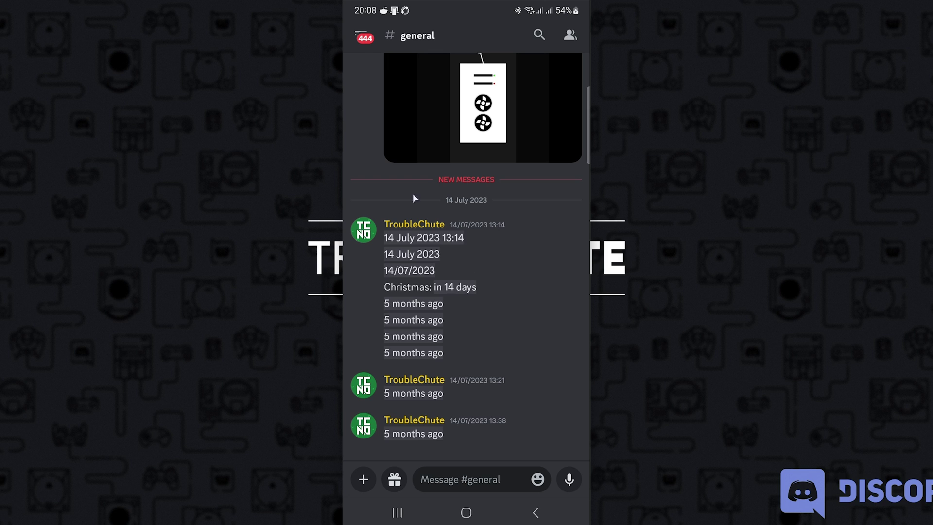
drag(414, 195, 534, 201)
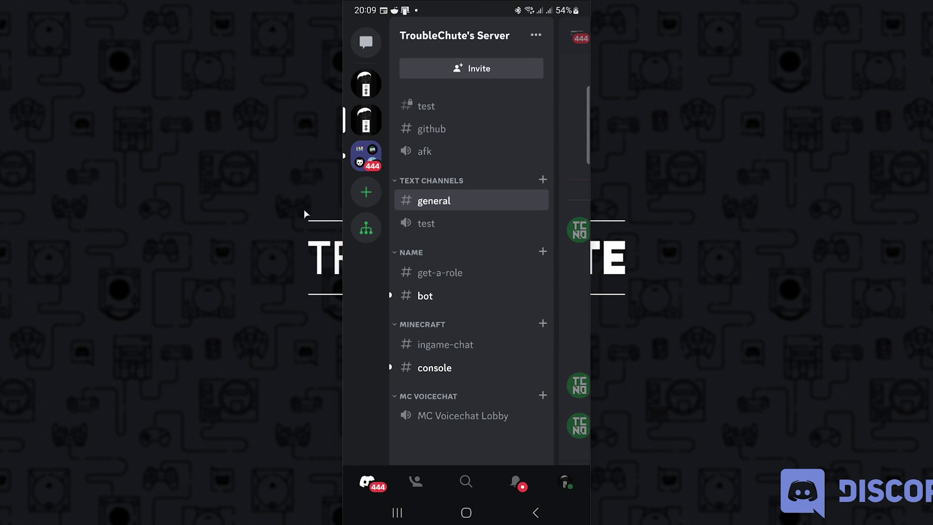
drag(577, 125, 440, 230)
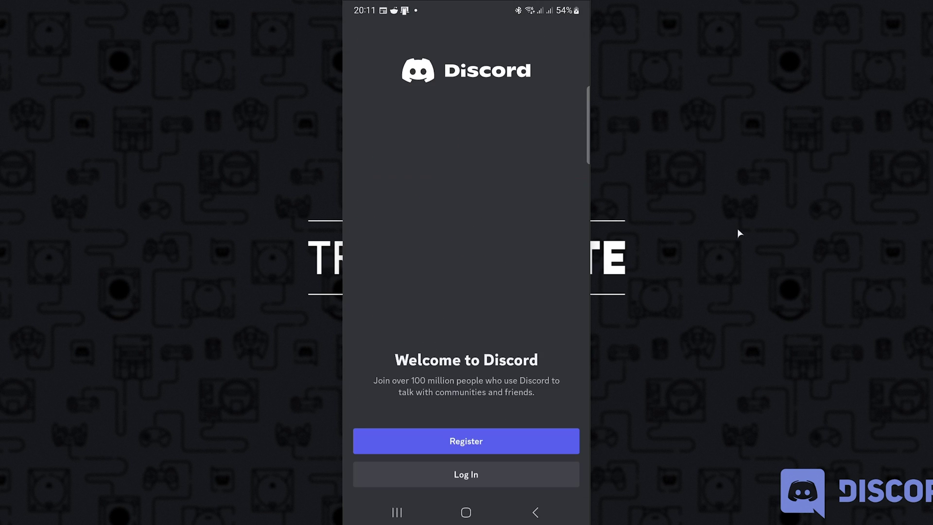
- Log in to Discord, choose the Midnight theme for the improved mobile app and dismiss the direct messages tip
click(479, 471)
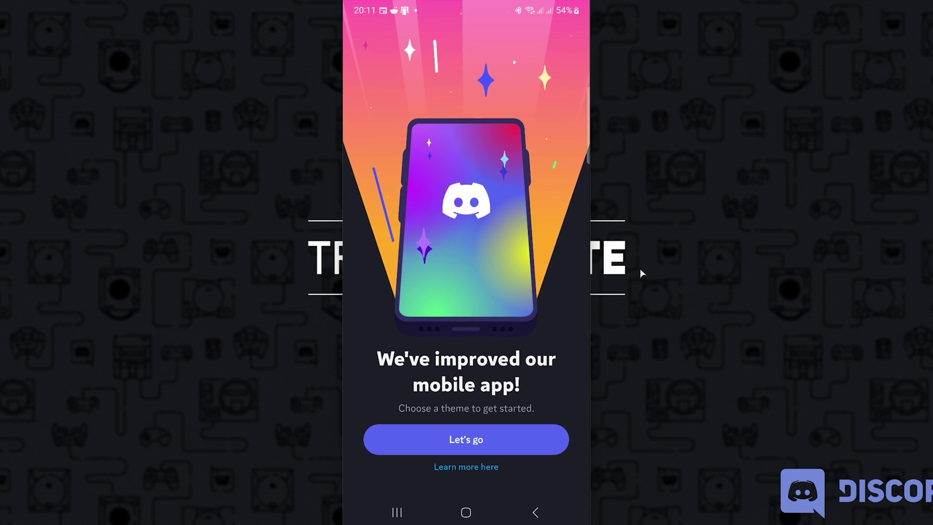
click(505, 434)
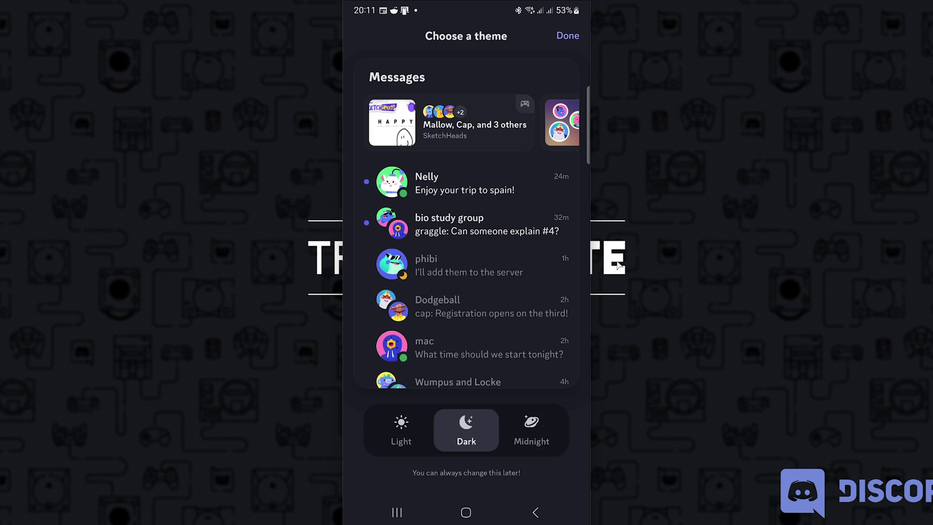
click(401, 423)
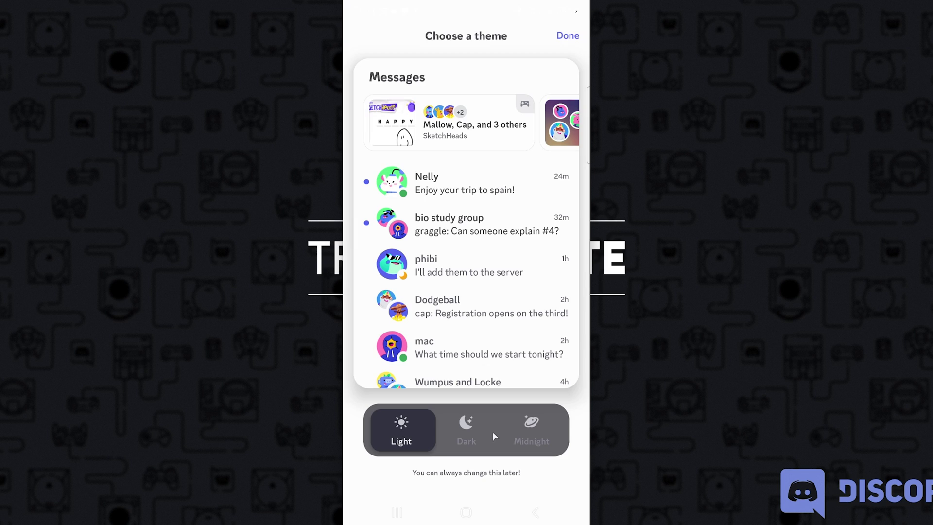
click(539, 430)
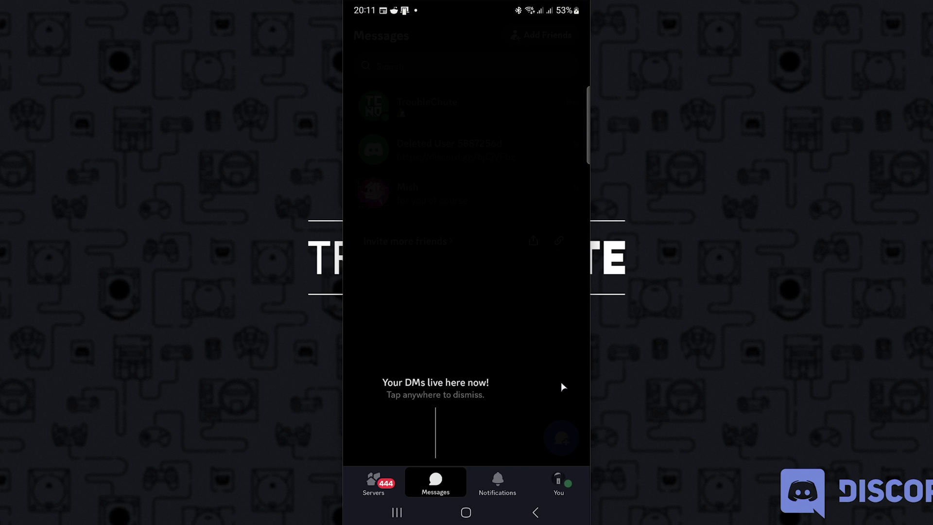
click(484, 422)
click(457, 486)
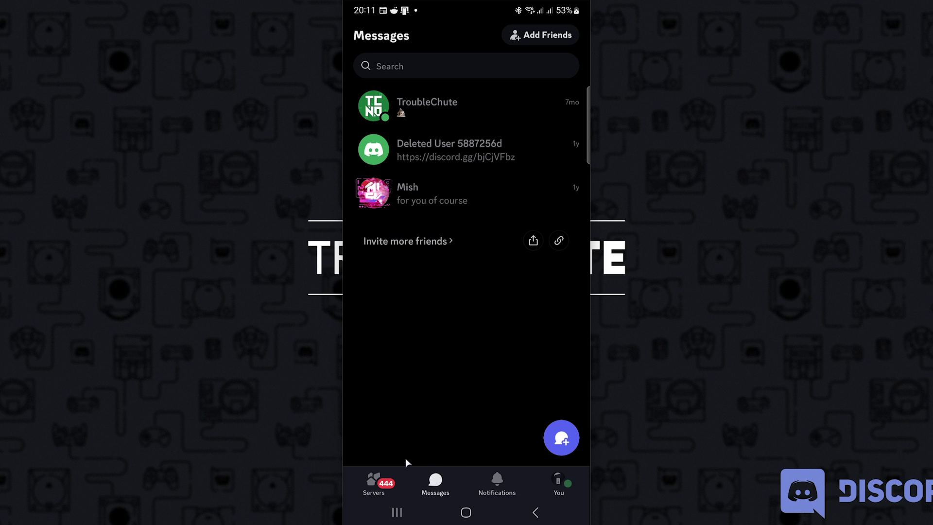
- Open TroubleChute's Server in the new layout, view its general channel and return to the channel list
click(373, 483)
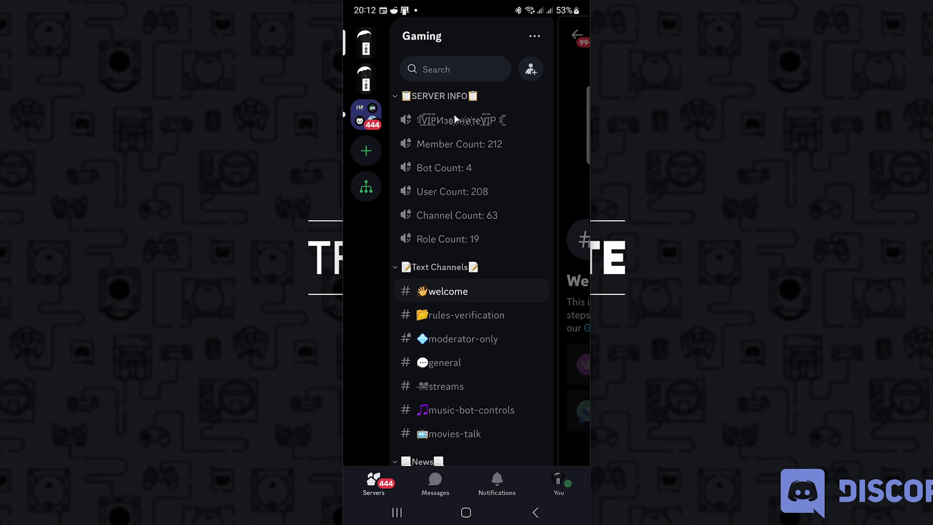
click(365, 79)
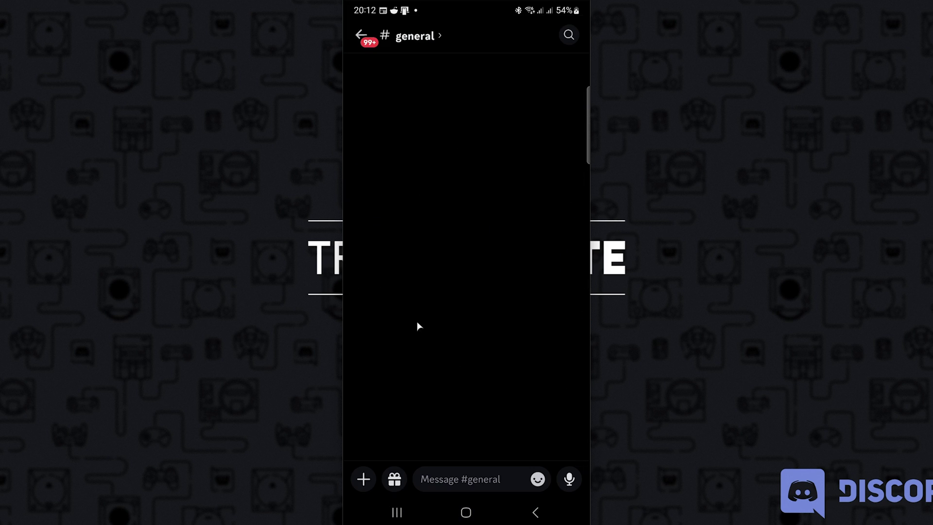
click(366, 38)
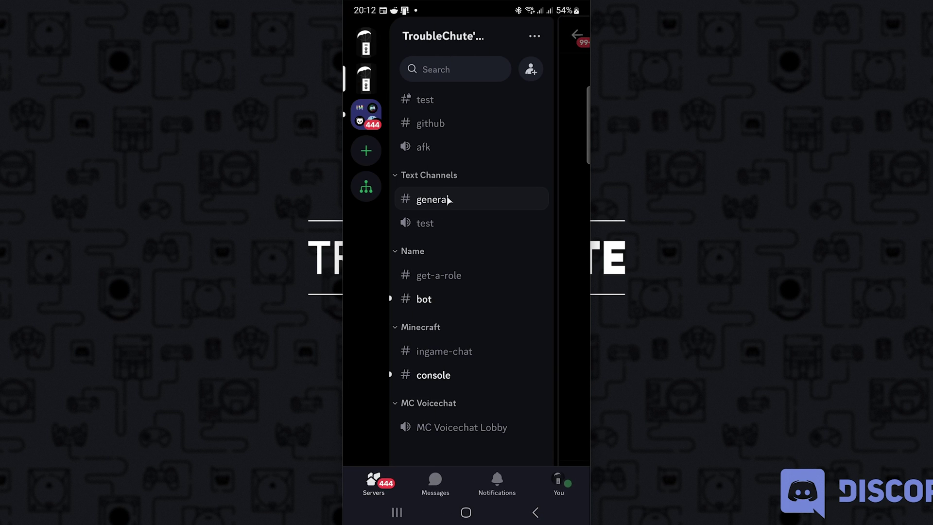
- Switch between the general and ingame-chat channels to examine how the new layout swipes back to the channel list
click(445, 197)
click(359, 33)
click(435, 350)
drag(427, 204, 558, 178)
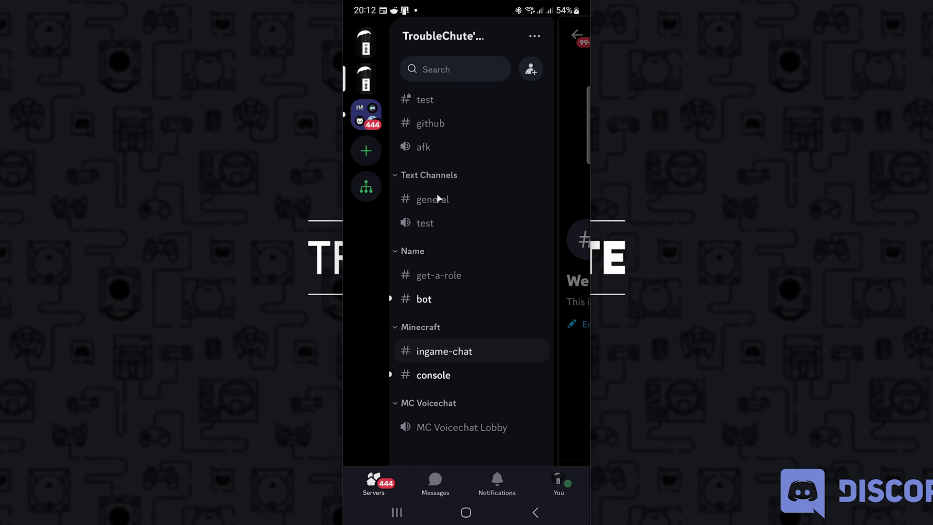
click(444, 199)
drag(404, 485, 514, 380)
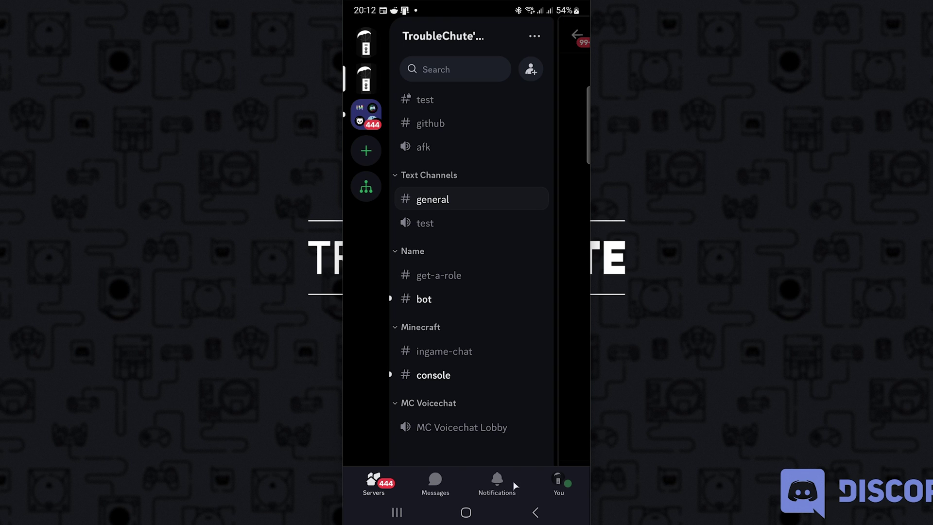
- Open the account's Advanced settings to check the Developer Mode option
click(560, 480)
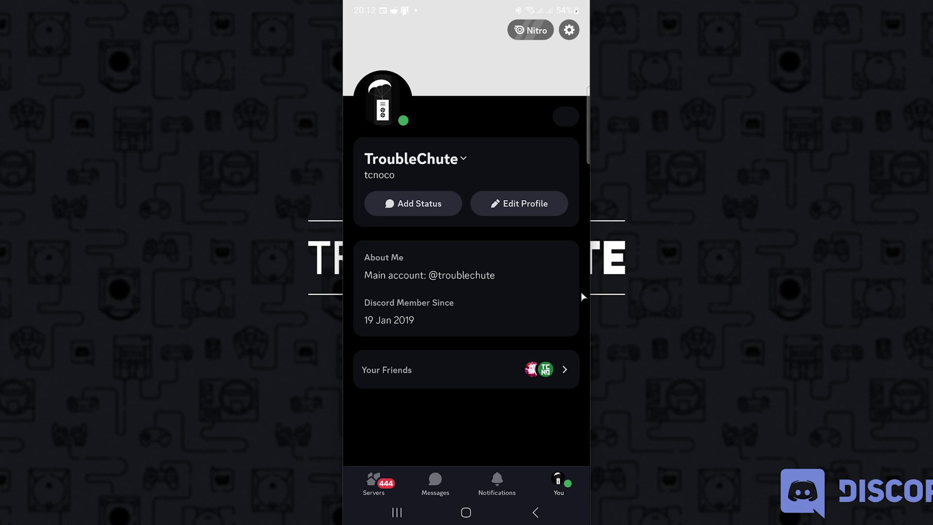
click(570, 28)
drag(467, 427, 489, 125)
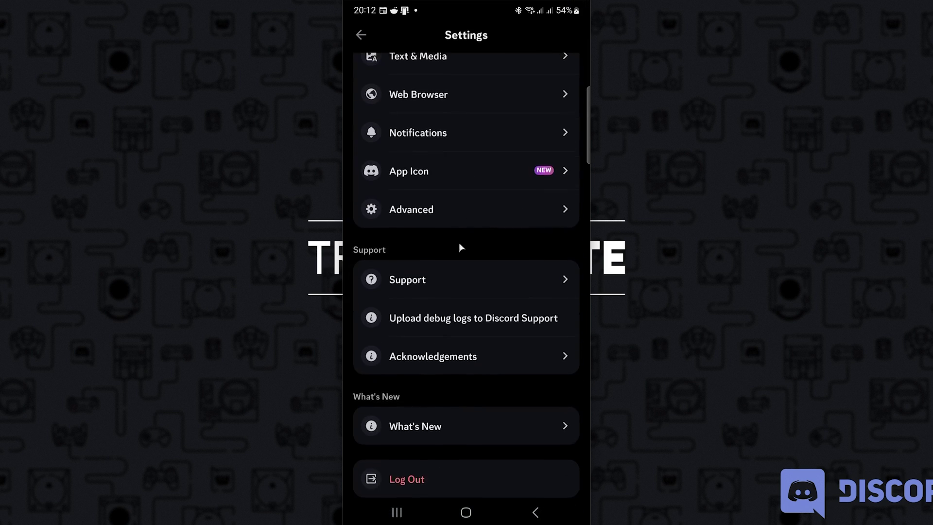
drag(461, 248, 474, 385)
click(475, 385)
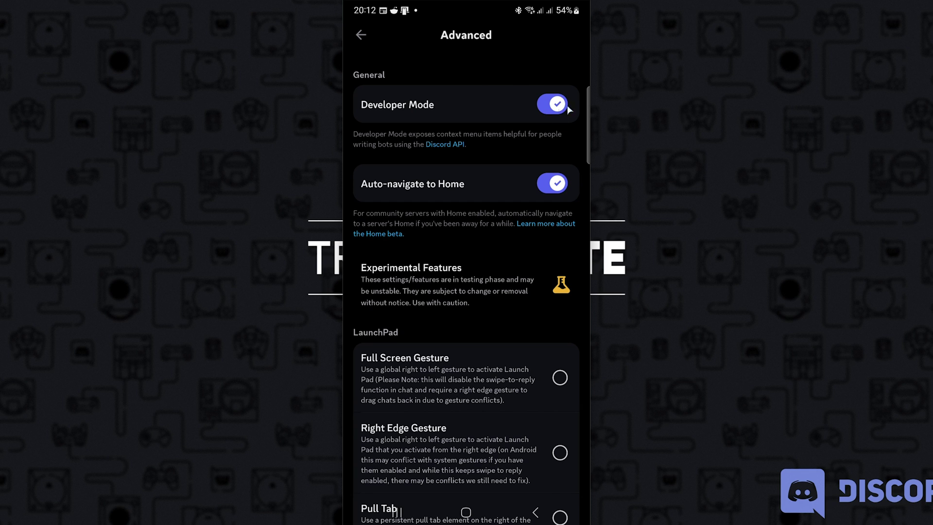
- Check the app version under Developer Settings and return to the profile page
click(360, 34)
drag(476, 357, 498, 174)
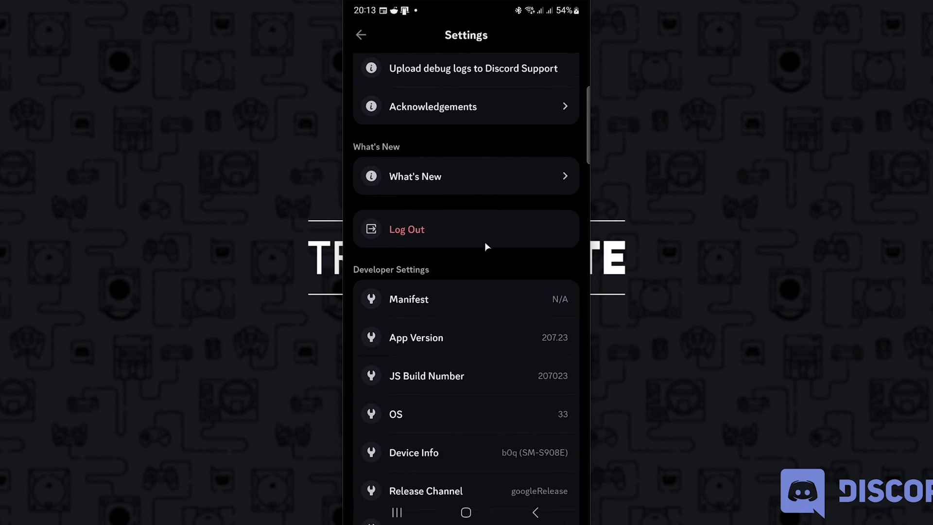
drag(485, 244, 529, 165)
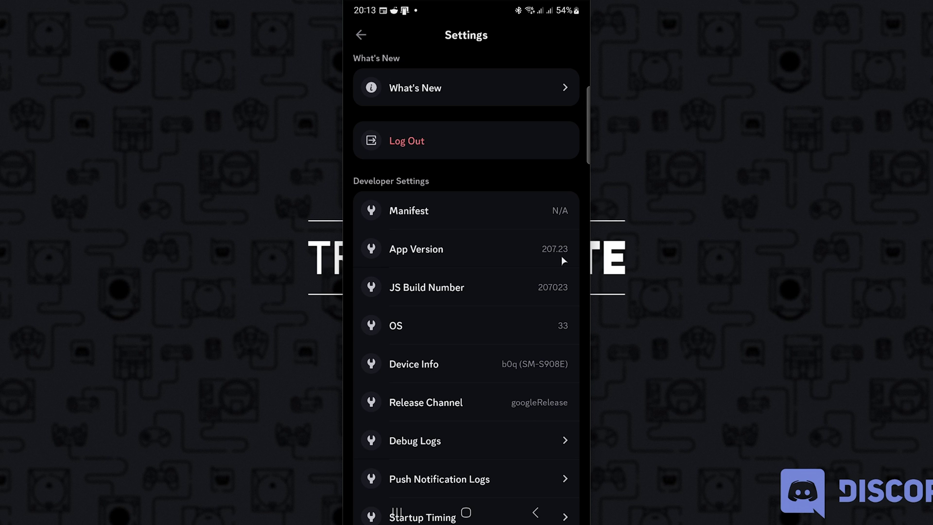
click(361, 34)
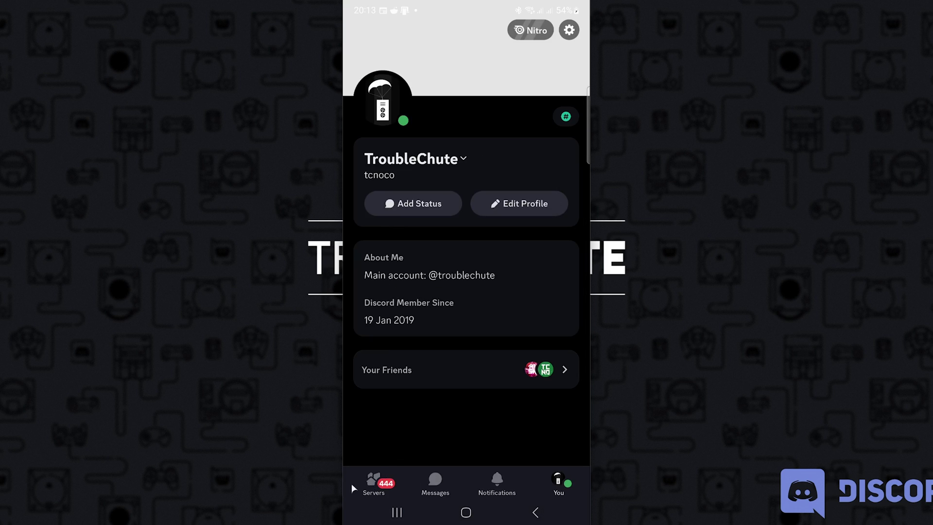
- Examine navigation between the general channel and the server channel lists, ending on TroubleChute's Server
click(379, 481)
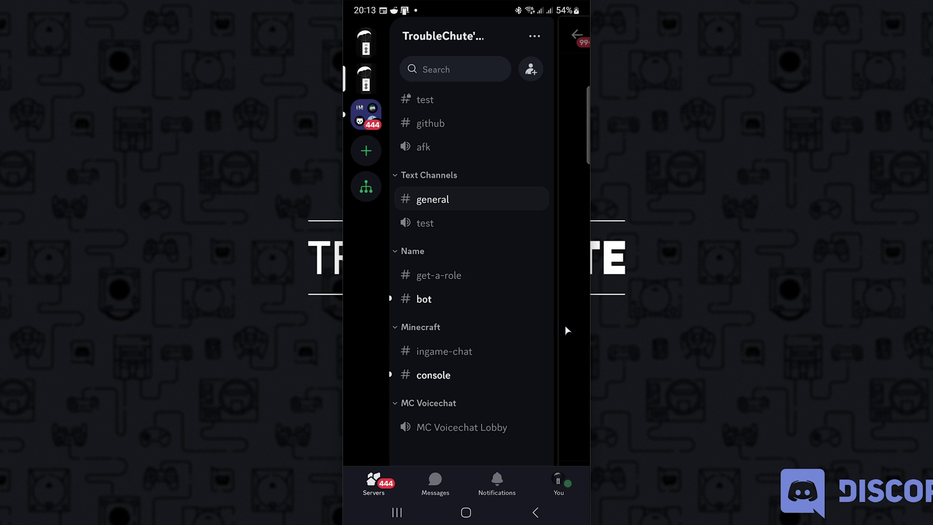
drag(566, 321, 350, 325)
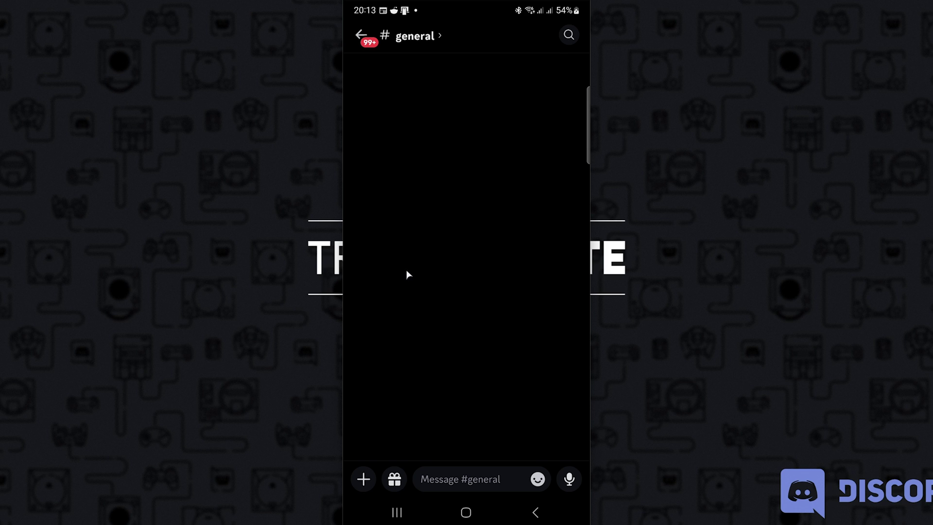
click(360, 35)
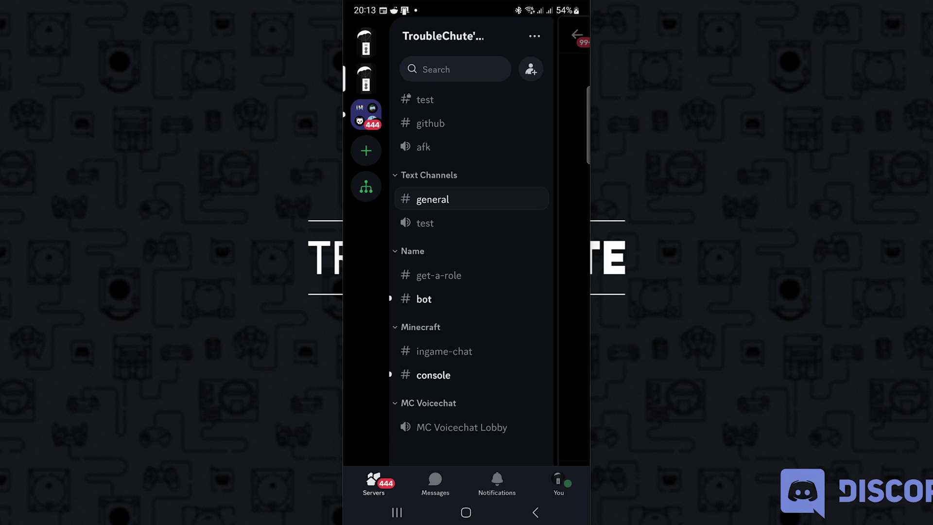
click(566, 174)
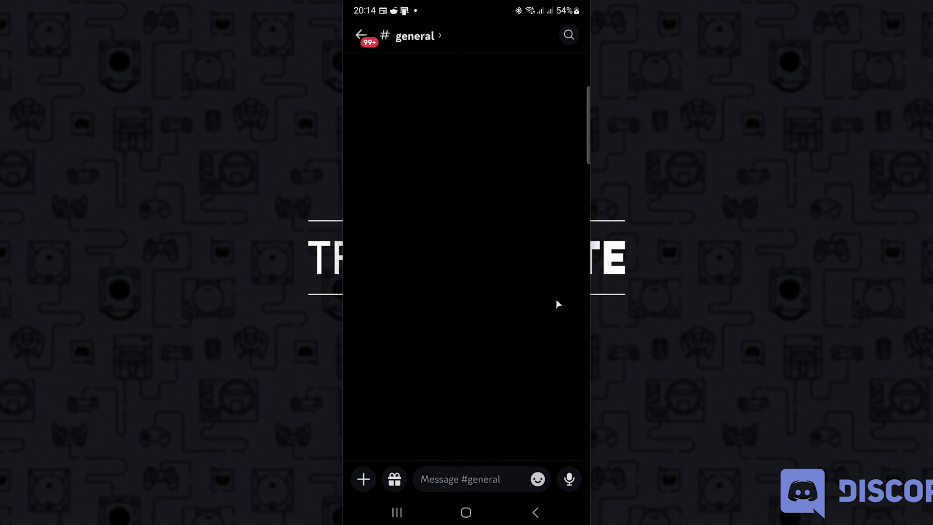
click(364, 37)
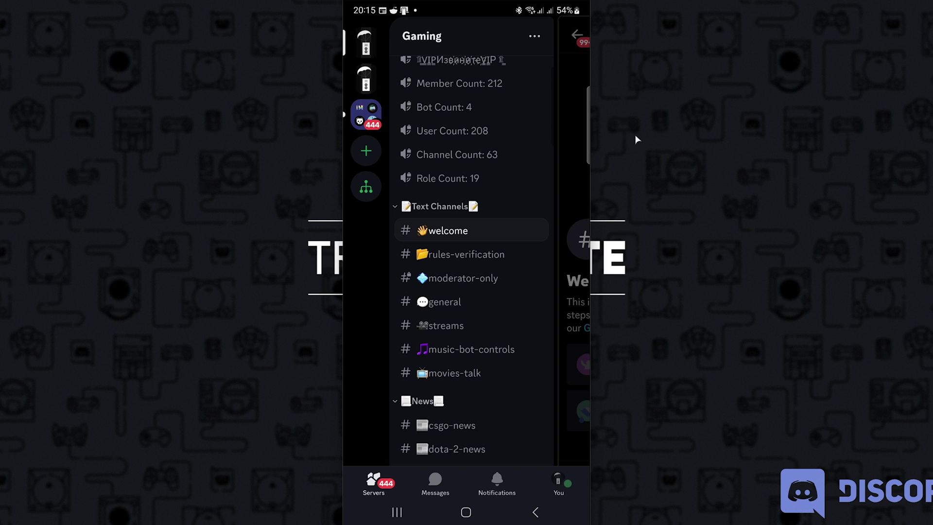
click(372, 83)
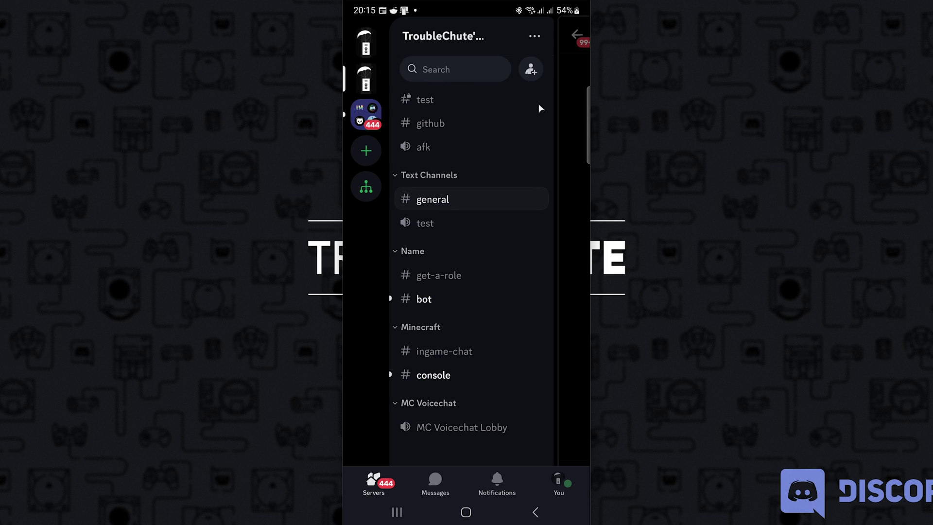